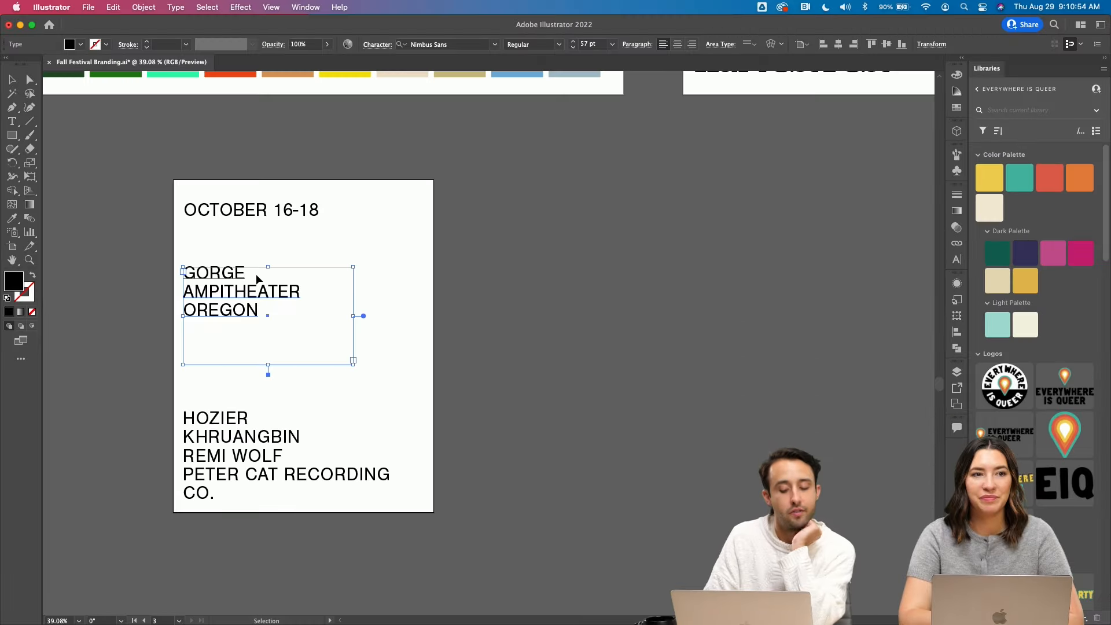
- Shorten the venue text frame to fit its three lines
left_click_drag(269, 366, 267, 322)
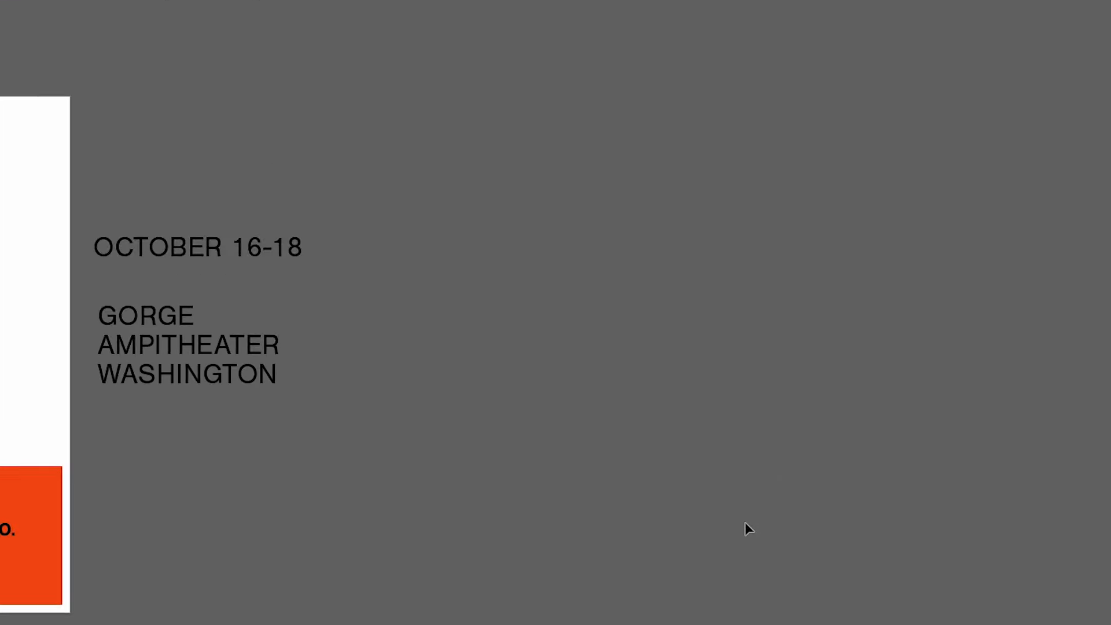
- Paste the Fallback Fest logo into the poster's upper left corner and copy its black frame to the poster's middle
key("ctrl+v")
left_click_drag(533, 338, 226, 133)
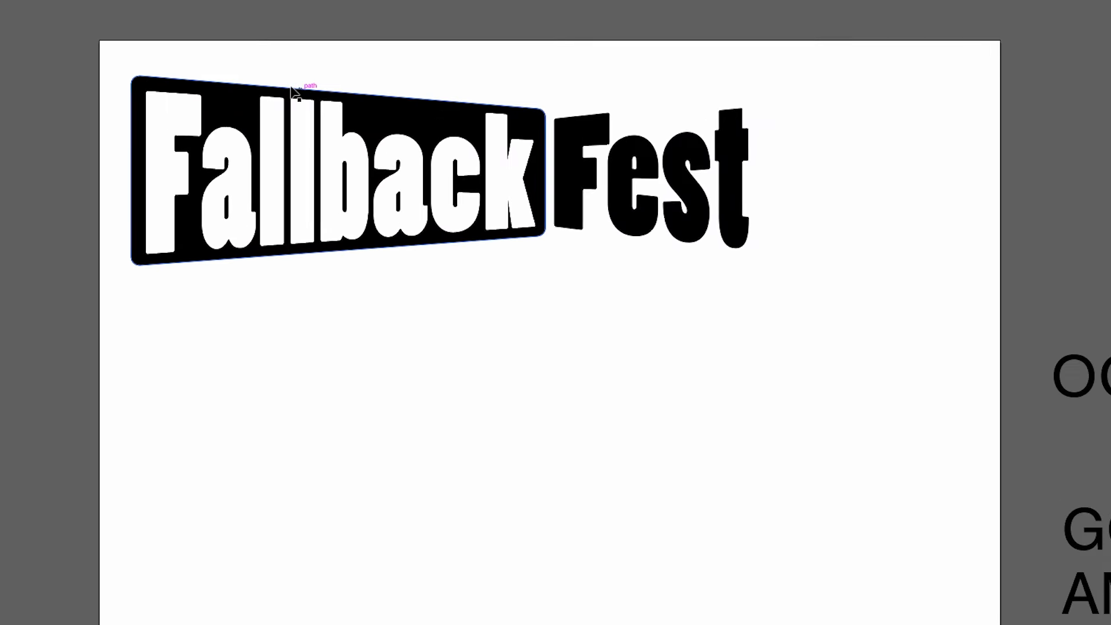
left_click_drag(248, 92, 403, 530)
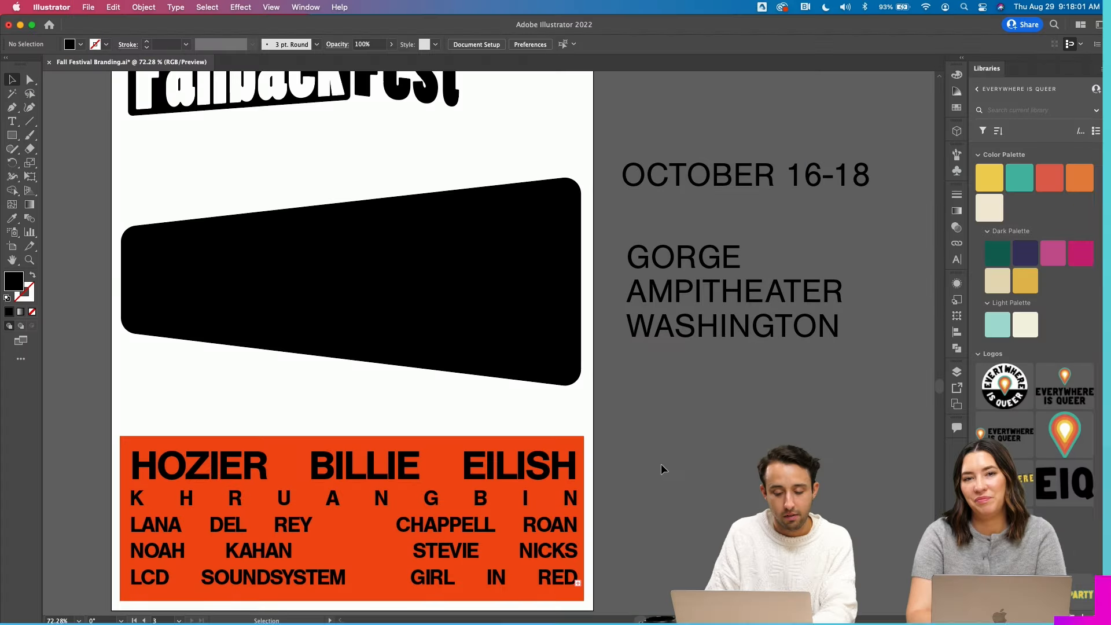
- Enlarge the KHRUANGBIN line in the lineup text and extend the lineup text frame downward
mouse_move(162, 478)
left_mouse_down()
mouse_move(543, 499)
mouse_move(612, 482)
left_mouse_up()
key("shift+super+period")
key("shift+super+period")
key("shift+super+period")
key("shift+super+period")
key("shift+super+period")
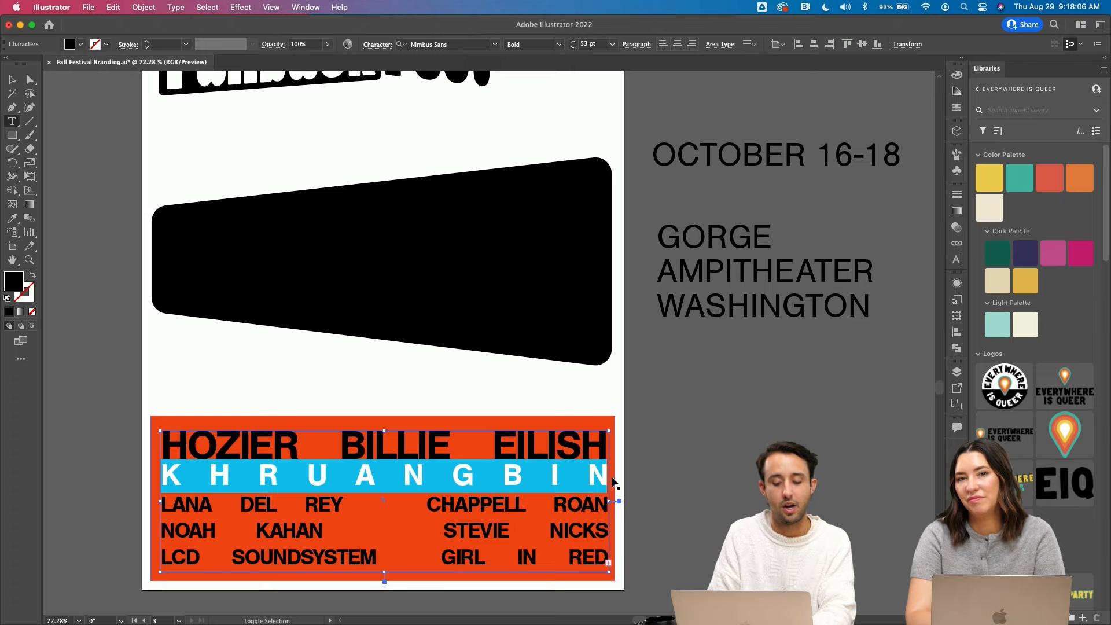
key("shift+super+period")
key("shift+super+period")
left_click_drag(162, 505, 336, 495)
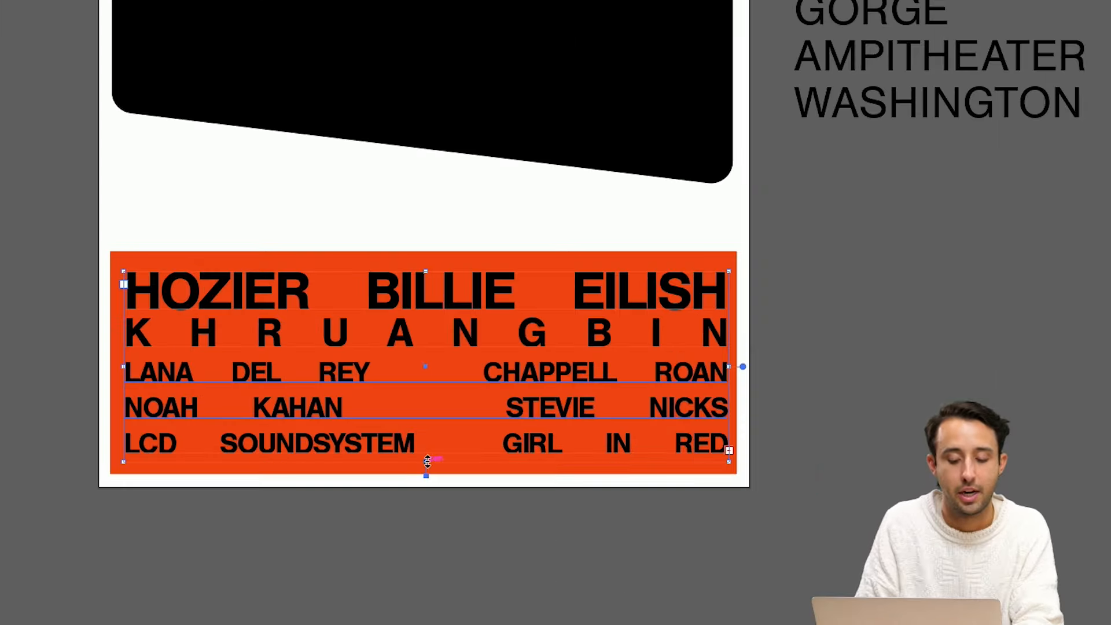
left_click_drag(379, 496, 374, 543)
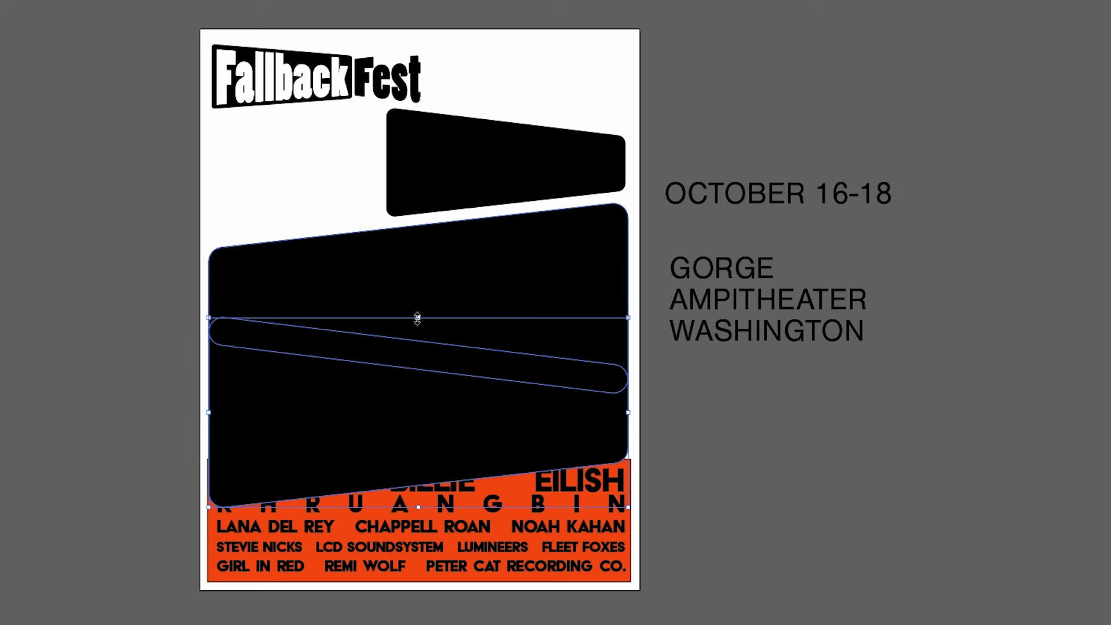
- Draw a beige background rectangle covering the whole poster
left_click_drag(283, 198, 558, 551)
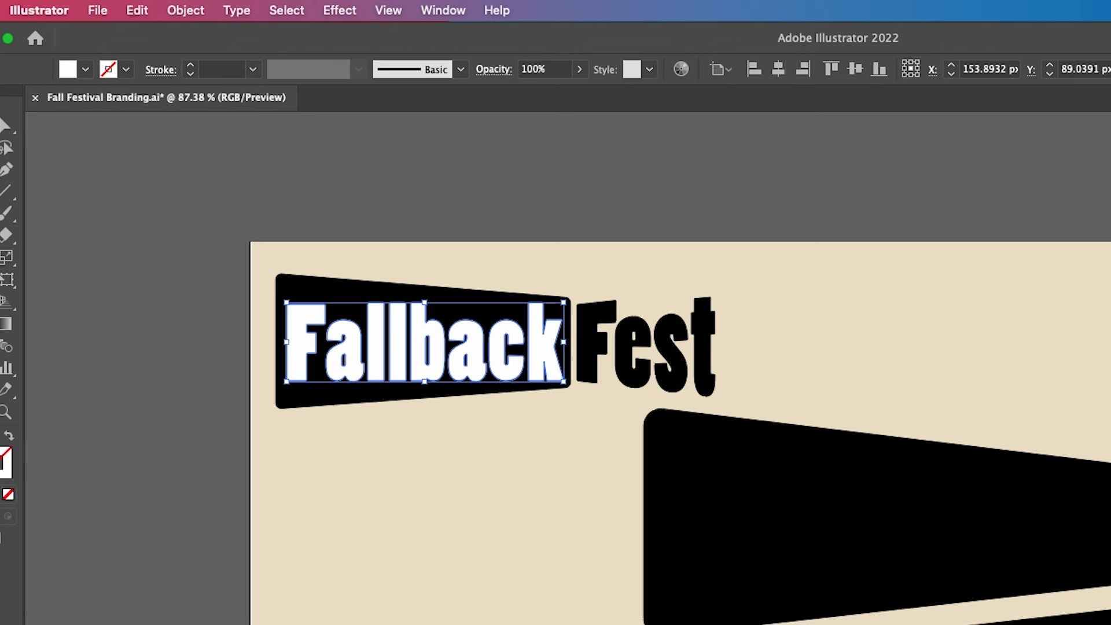
- Reapply the last effect to the word Fallback in the logo and expand its appearance
key("shift+super+e")
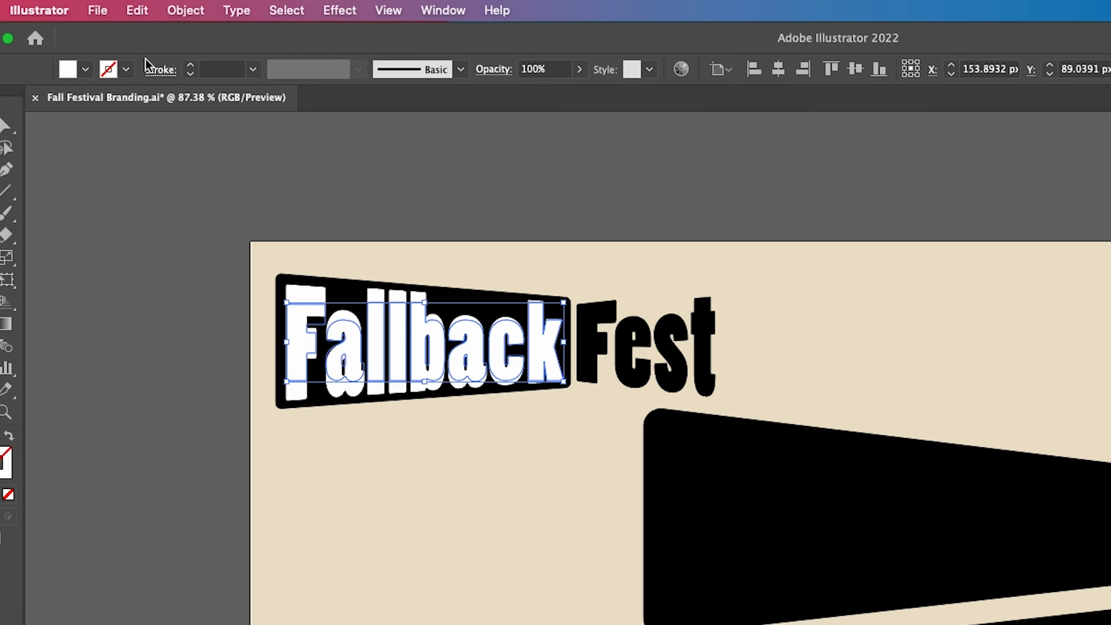
left_click(129, 10)
mouse_move(181, 13)
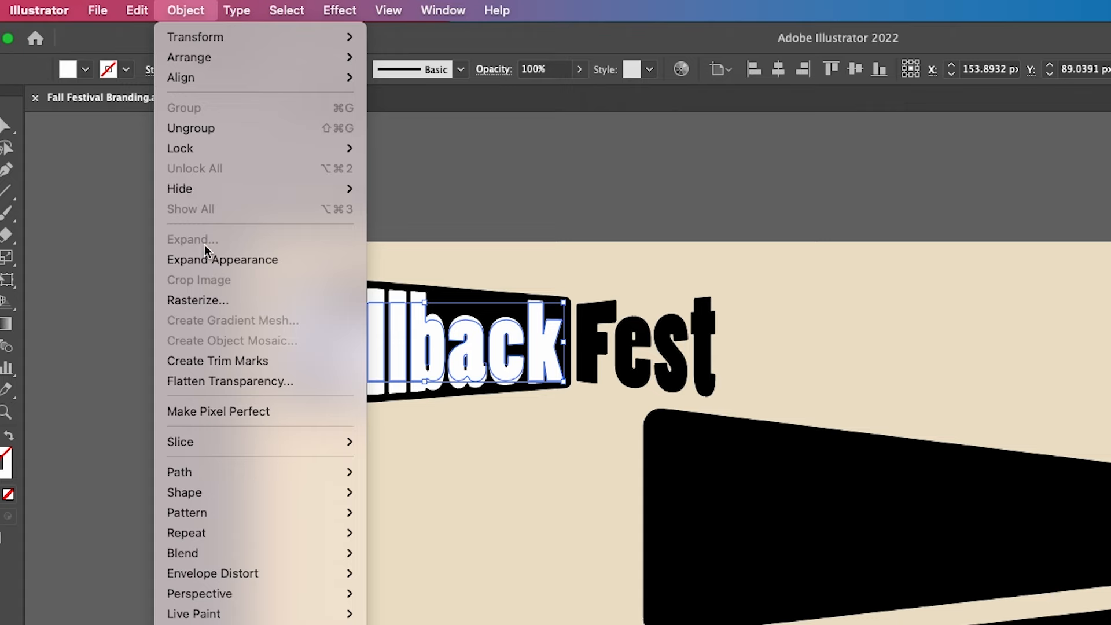
left_click(209, 258)
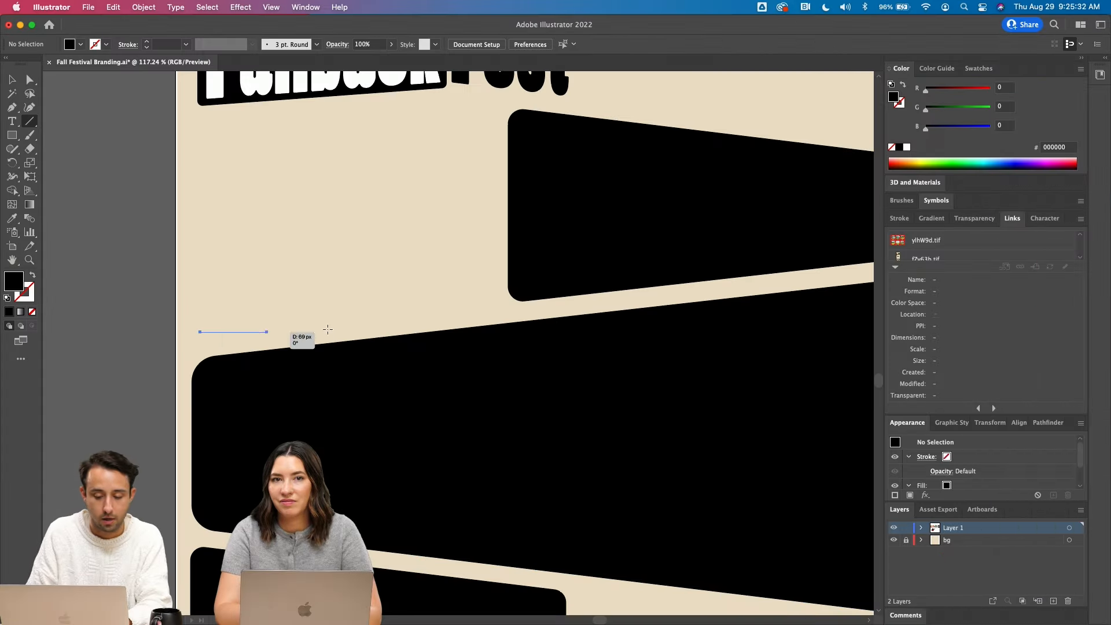
- Set OCTOBER 16-18 on a slanted path above the large middle shape and draw a matching path for the venue below it
left_click_drag(328, 329, 498, 296)
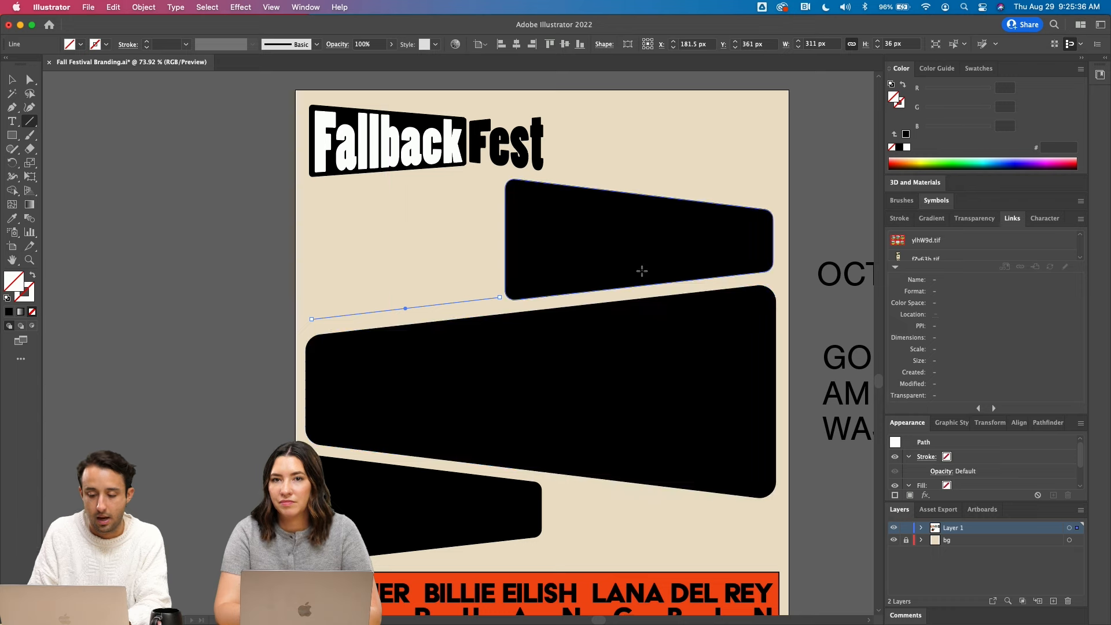
left_click(312, 318)
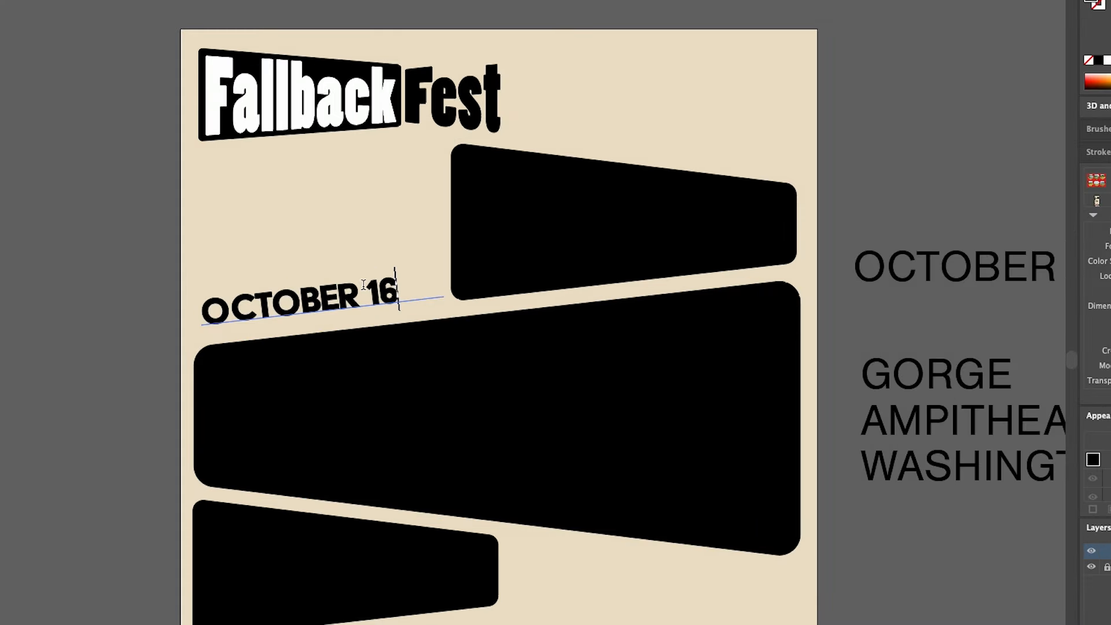
left_click_drag(427, 392, 671, 428)
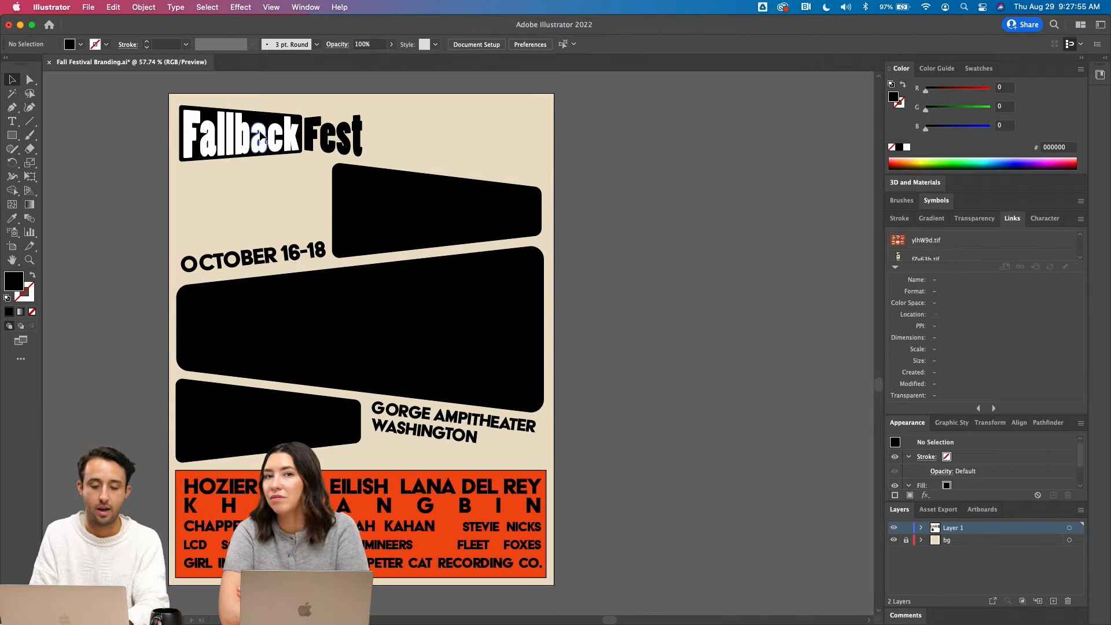
- Select the Fallback Fest logo on the poster and bring it into Photoshop as a vector smart object
left_click(193, 132)
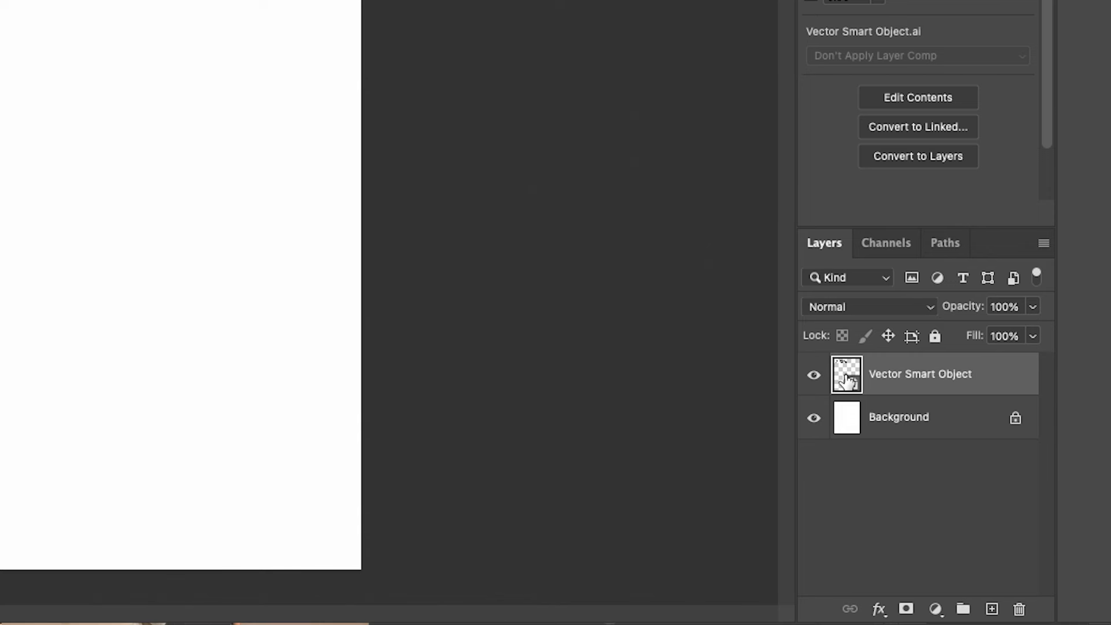
- Open the logo smart object's contents, recolour the word Fallback grey (6b6b6b), save the file and switch back to Photoshop
double_click(846, 376)
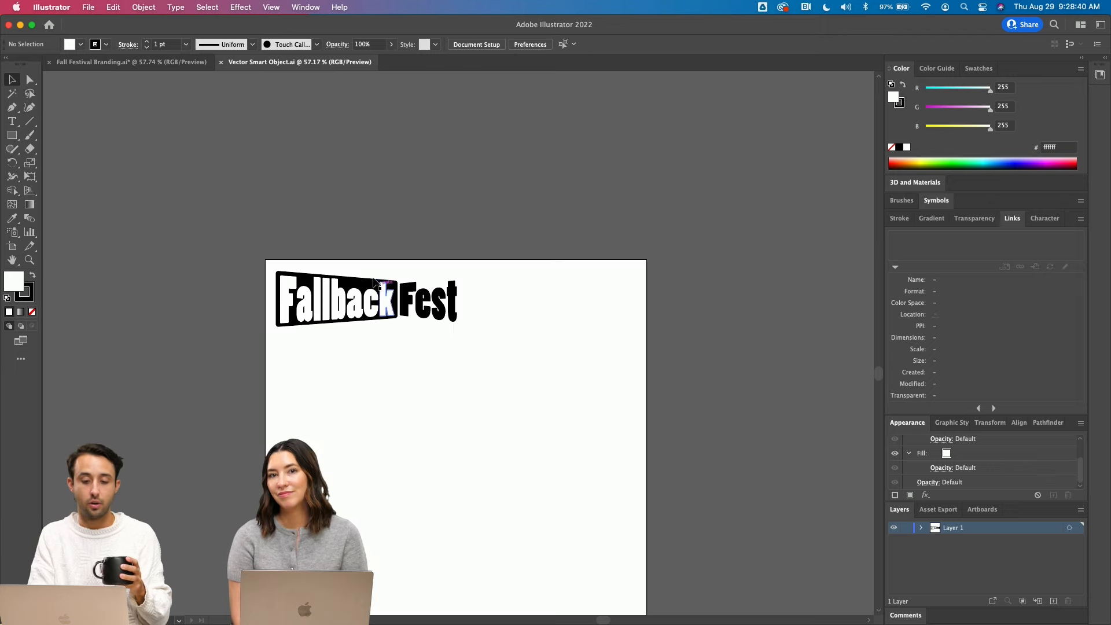
scroll(382, 369, "up", 7)
scroll(381, 369, "up", 3)
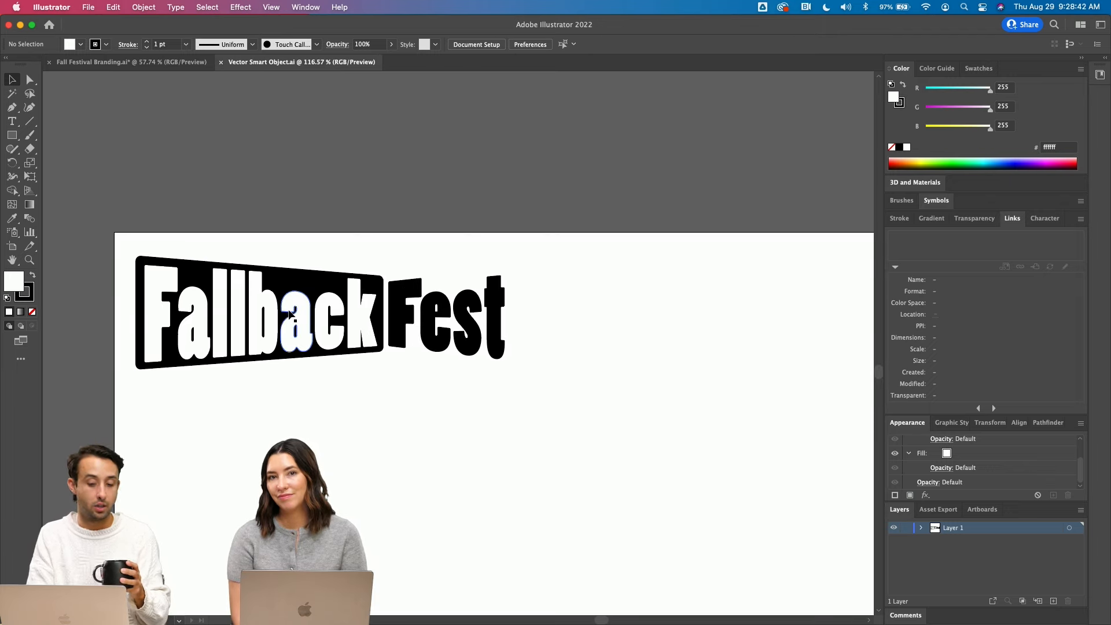
left_click(289, 314)
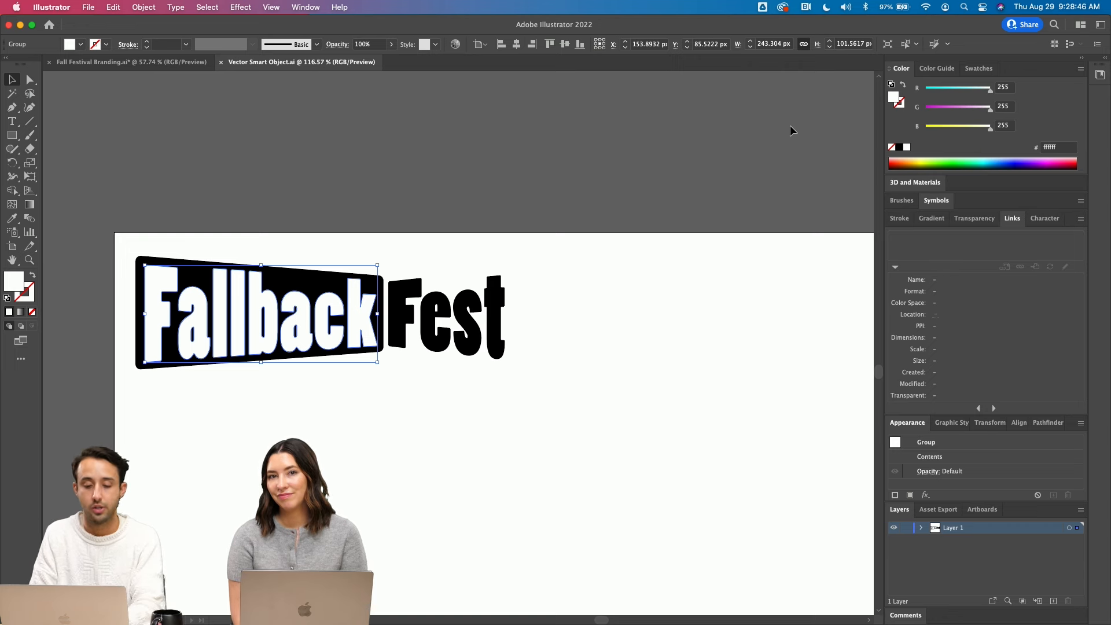
key("i")
left_click(496, 133)
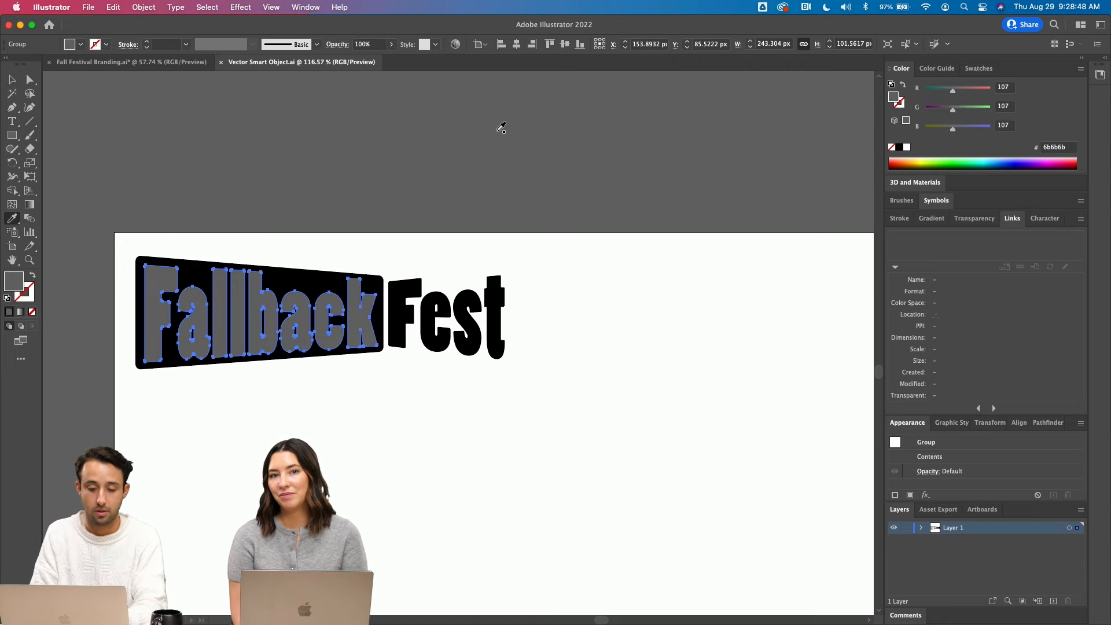
key("v")
left_click(516, 152)
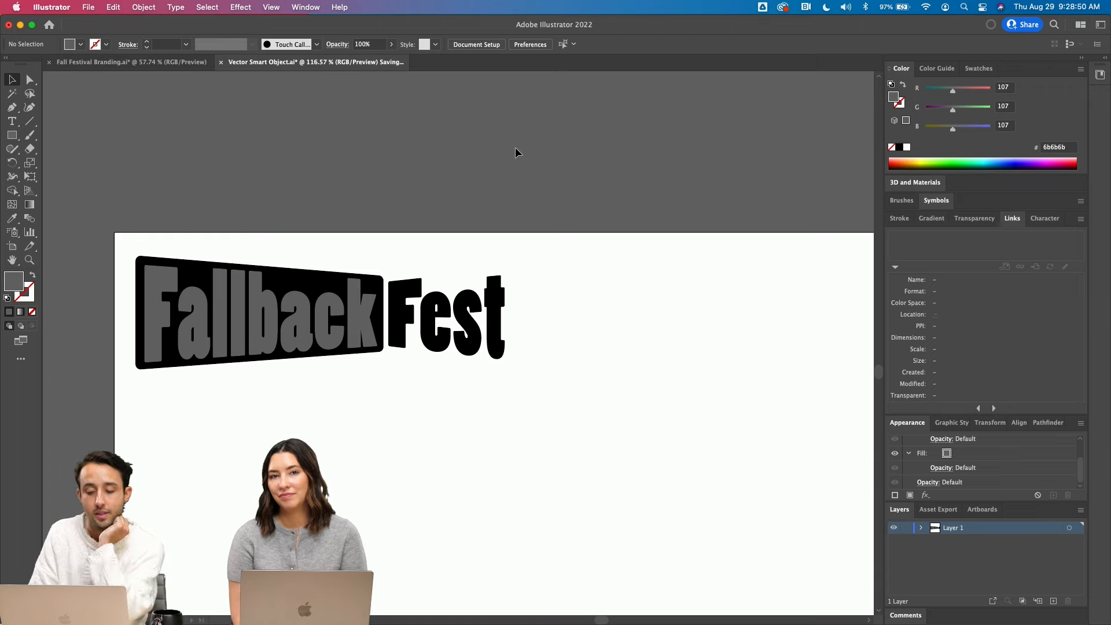
key("super+Tab")
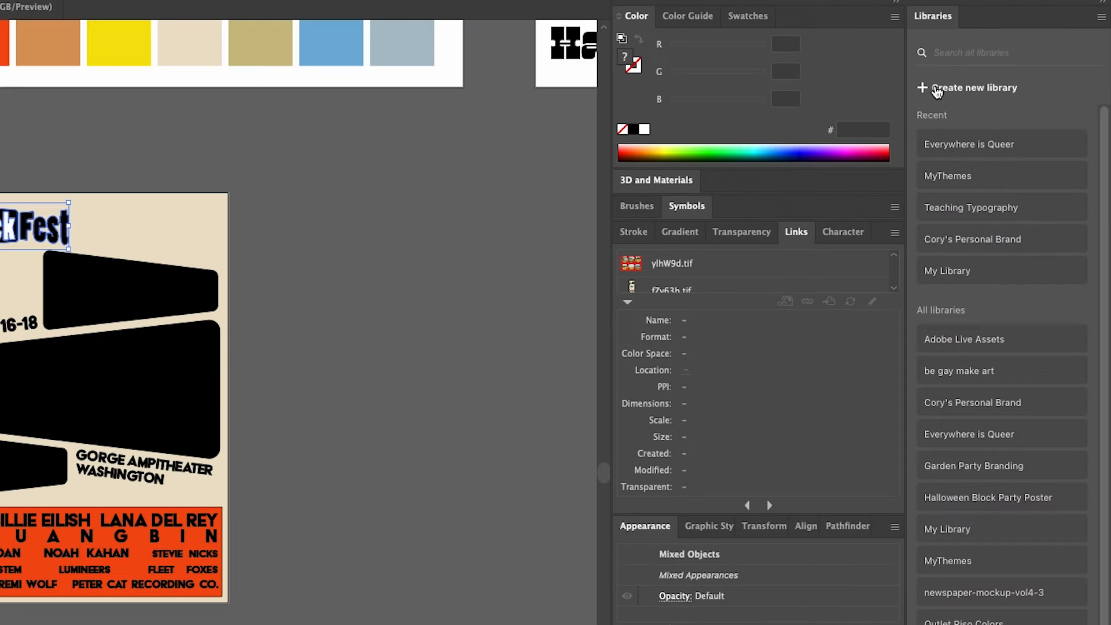
- Create a library named Fallback Fest Branding and add the yellow swatch's fill colour to it
left_click(936, 91)
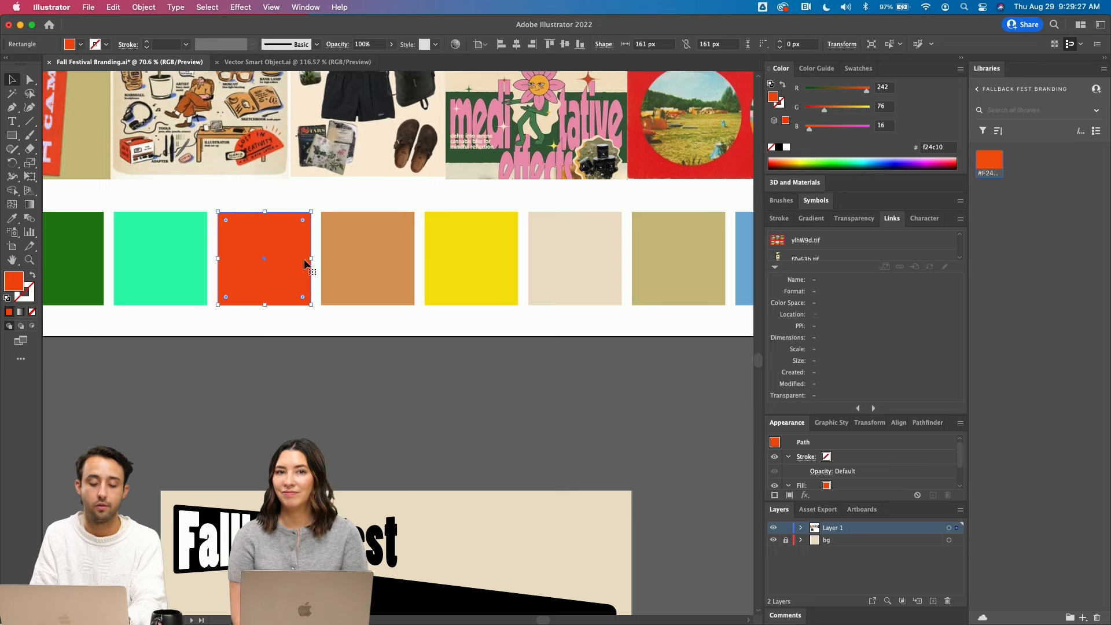
left_click(502, 239)
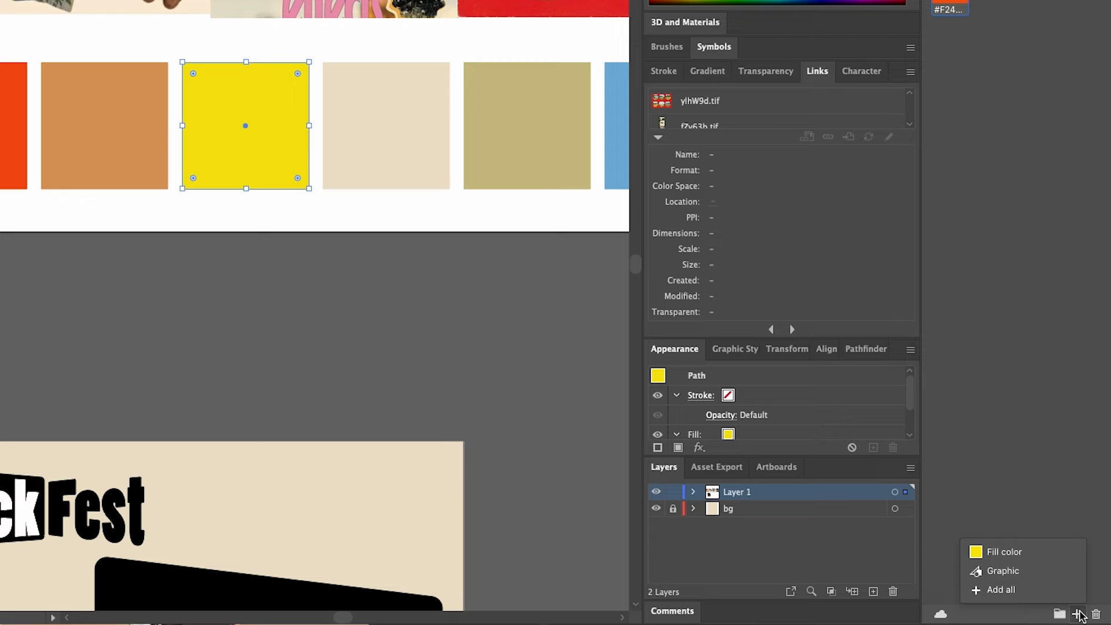
left_click(1015, 554)
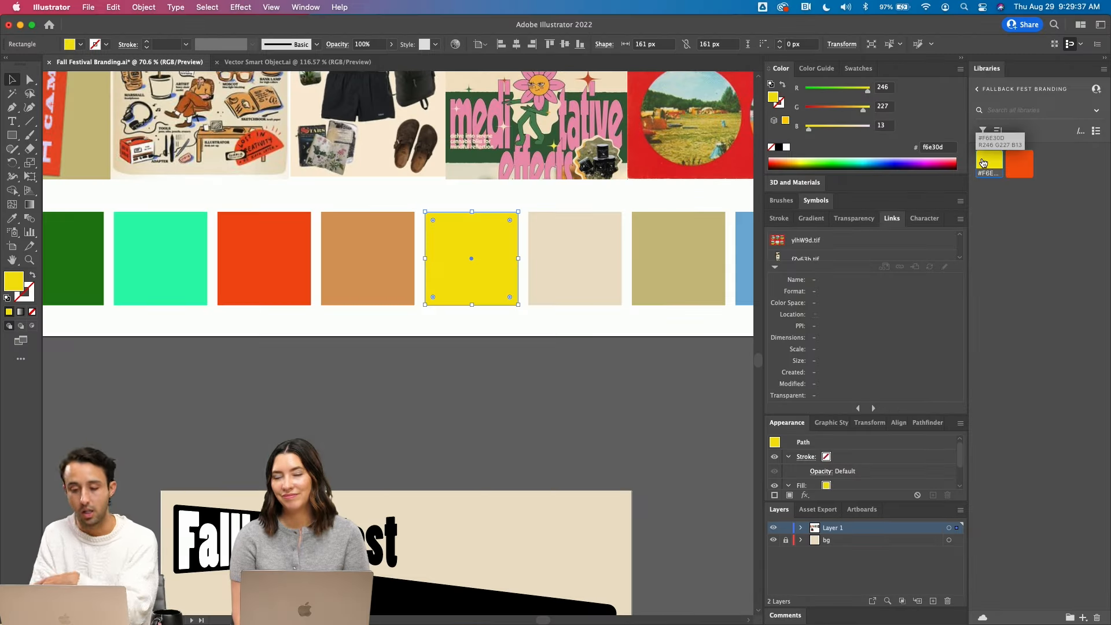
- Switch to Photoshop and open the Fallback Fest Branding library
key("super+Tab")
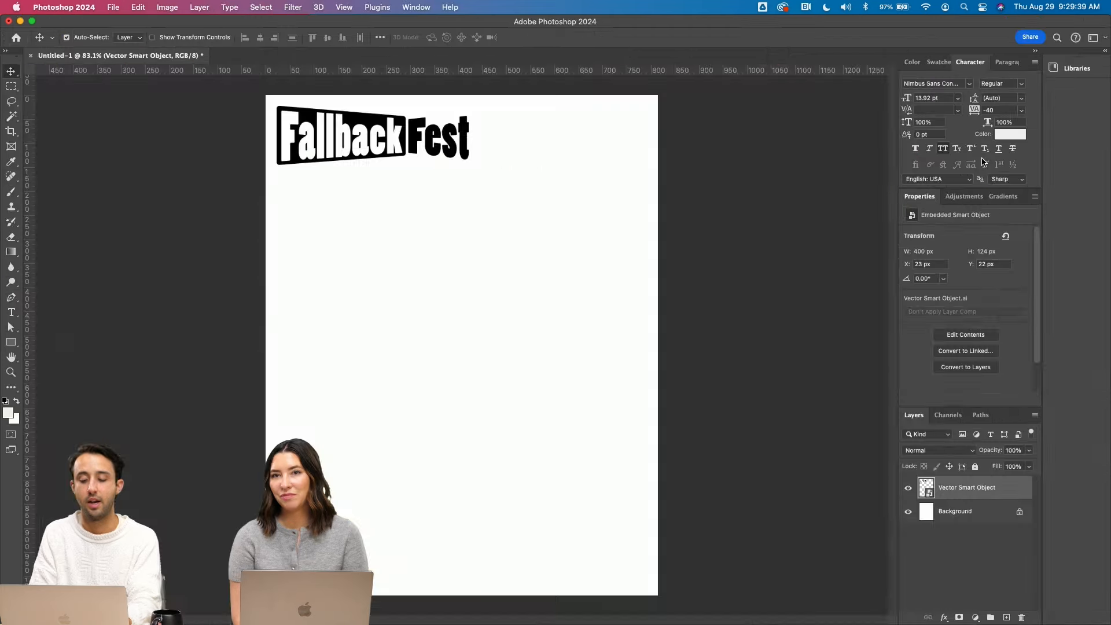
left_click(1103, 53)
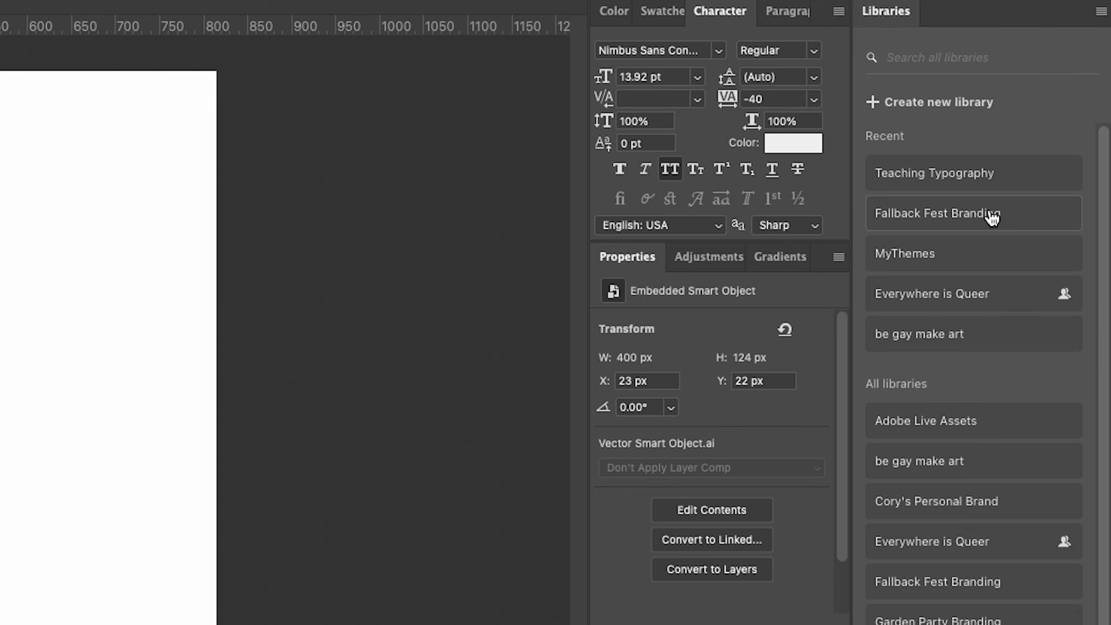
left_click(992, 215)
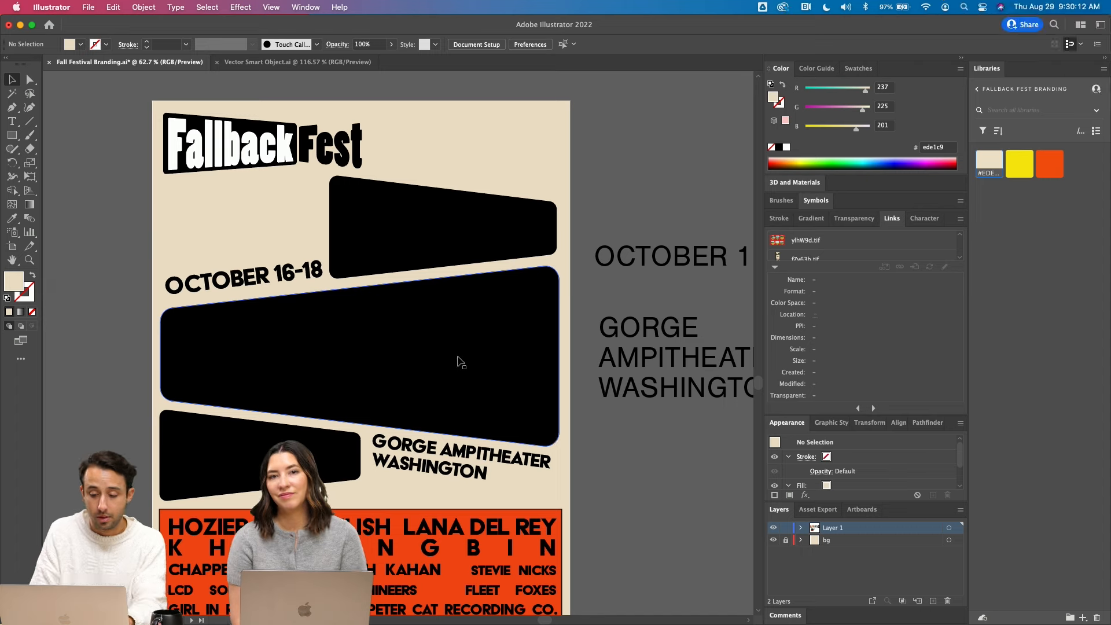
- Add the large middle shape to the library as a graphic and place Artwork 2 below the logo in the Photoshop poster
left_click(460, 362)
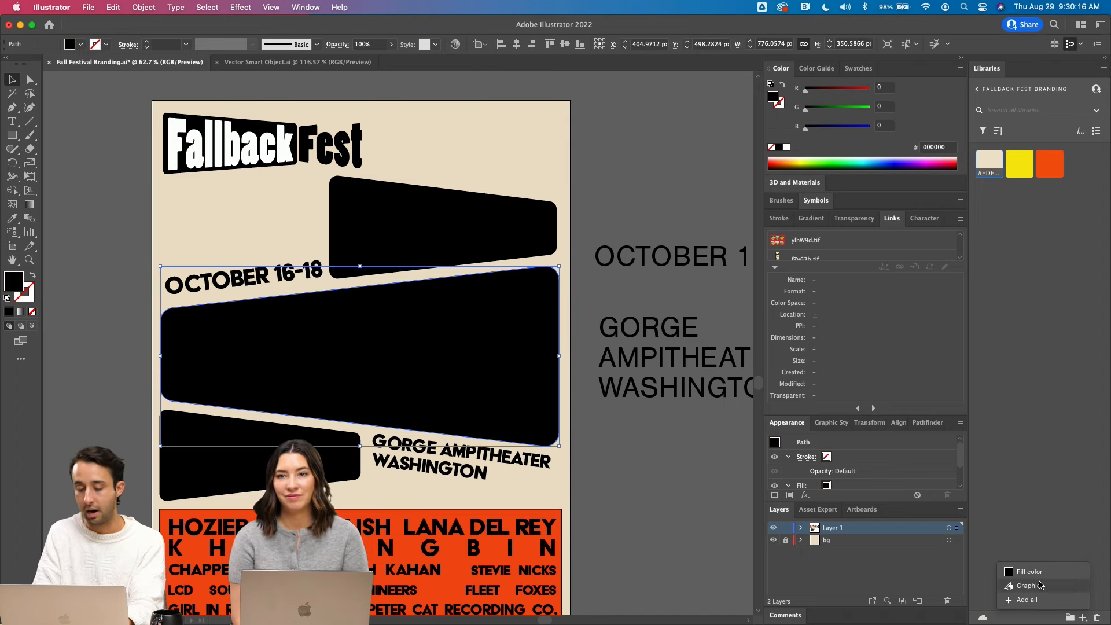
left_click(1039, 585)
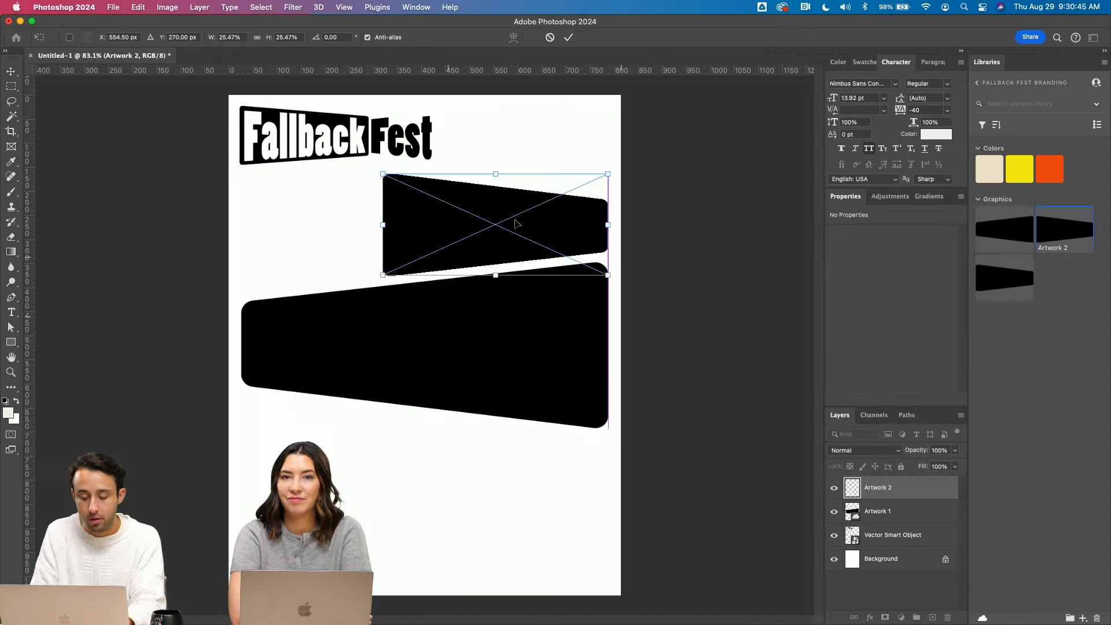
key("Return")
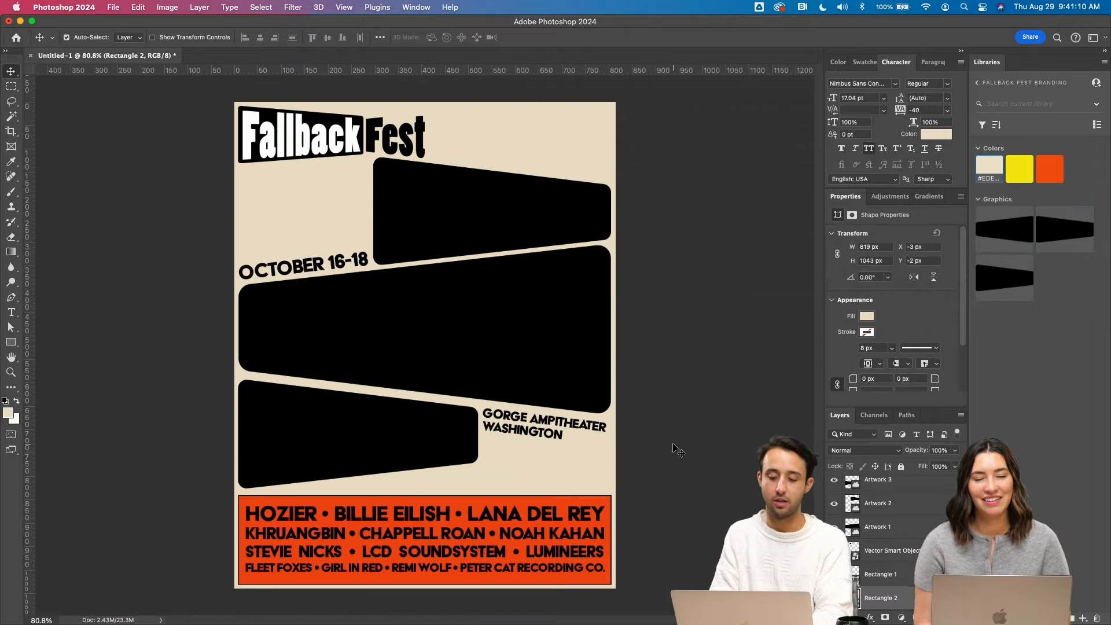
- Switch to Chrome and search Adobe Stock's free collection for music festival images
left_click(676, 448)
key("super+Tab")
key("super+Tab")
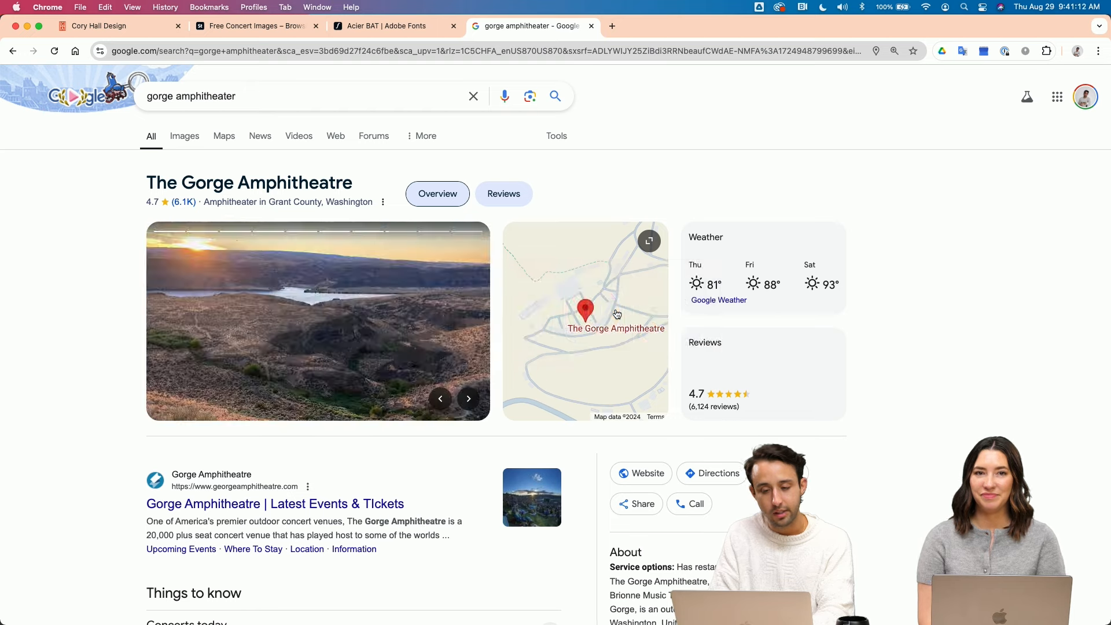
left_click(254, 26)
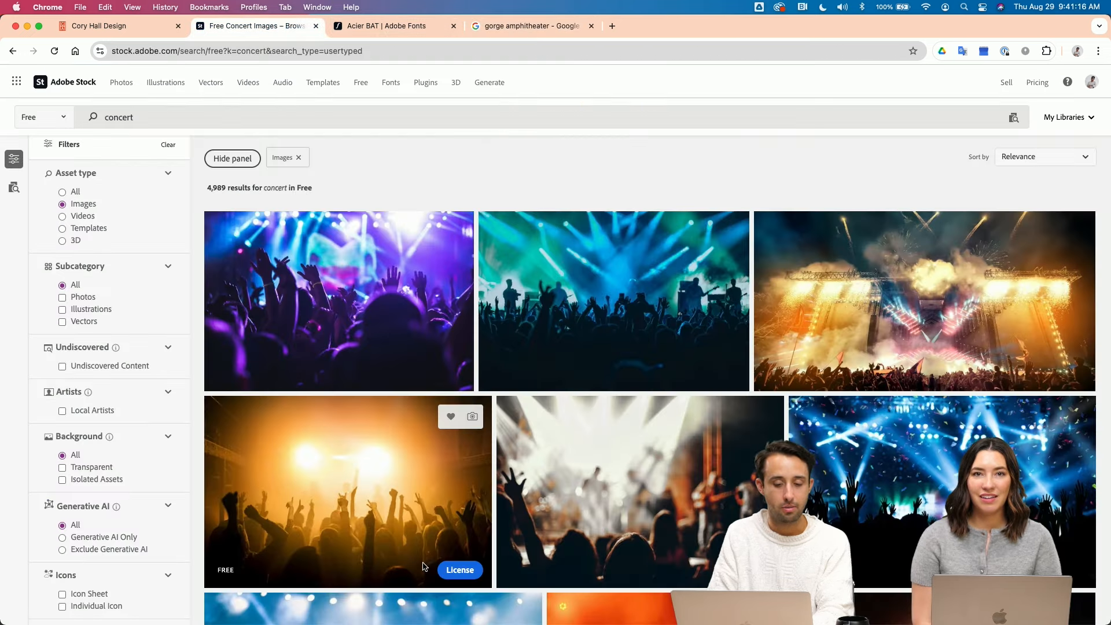
left_click(360, 83)
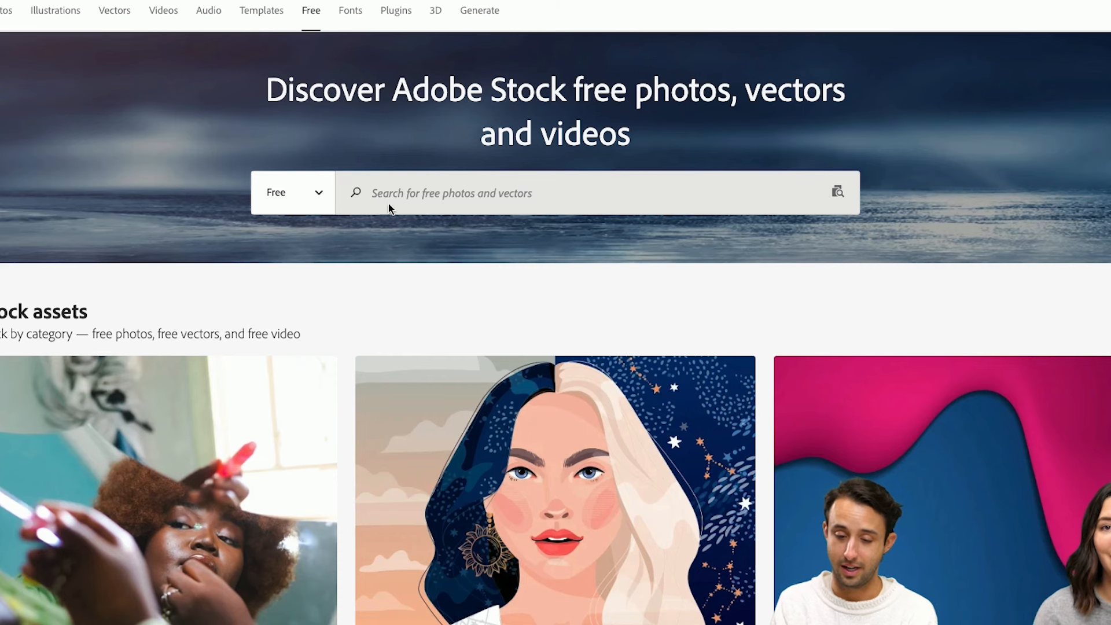
left_click(389, 208)
type("c")
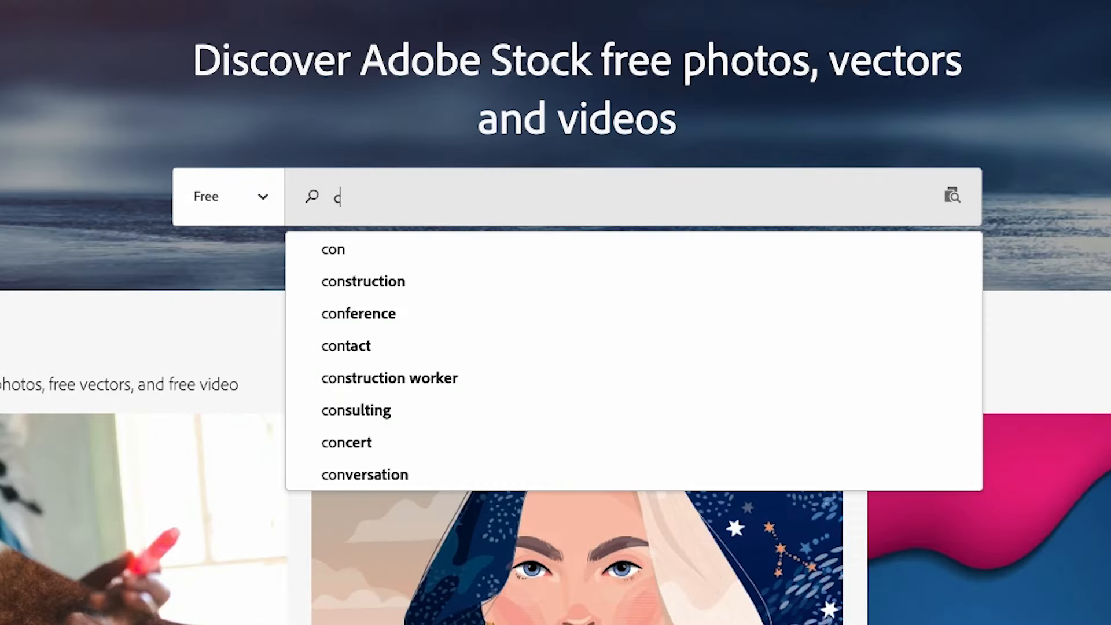
key("BackSpace")
type("music festiv")
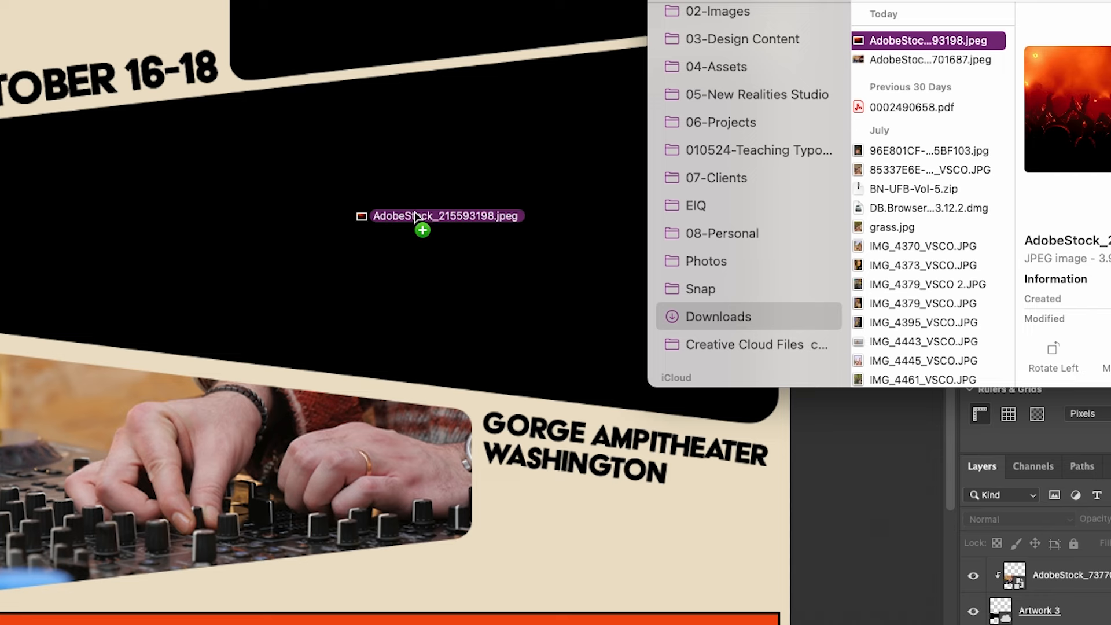
- Place AdobeStock_215593198.jpeg on the poster, move it above Artwork 1 and clip it to that middle shape
left_click_drag(415, 215, 414, 214)
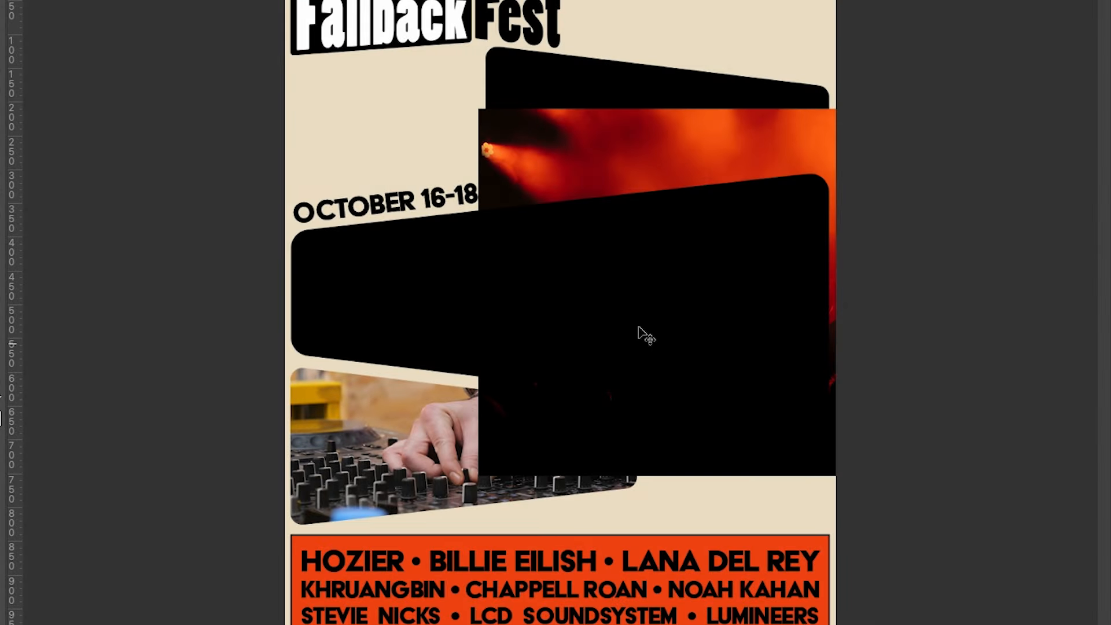
left_click_drag(638, 326, 611, 308)
key("ctrl+]")
left_click_drag(586, 206, 458, 196)
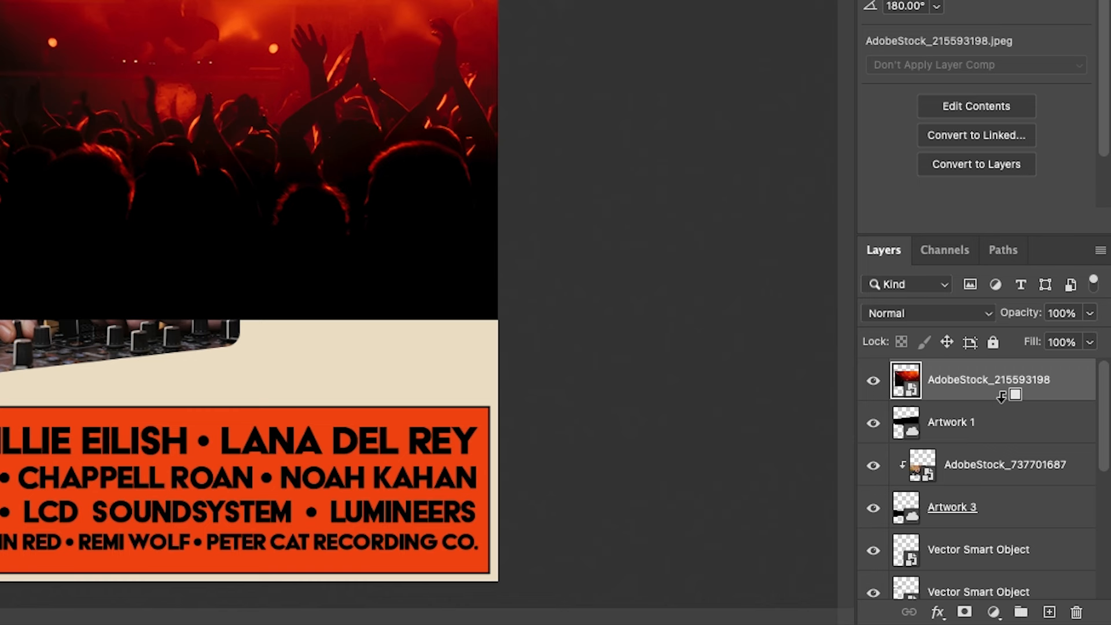
left_click(1000, 397, "alt")
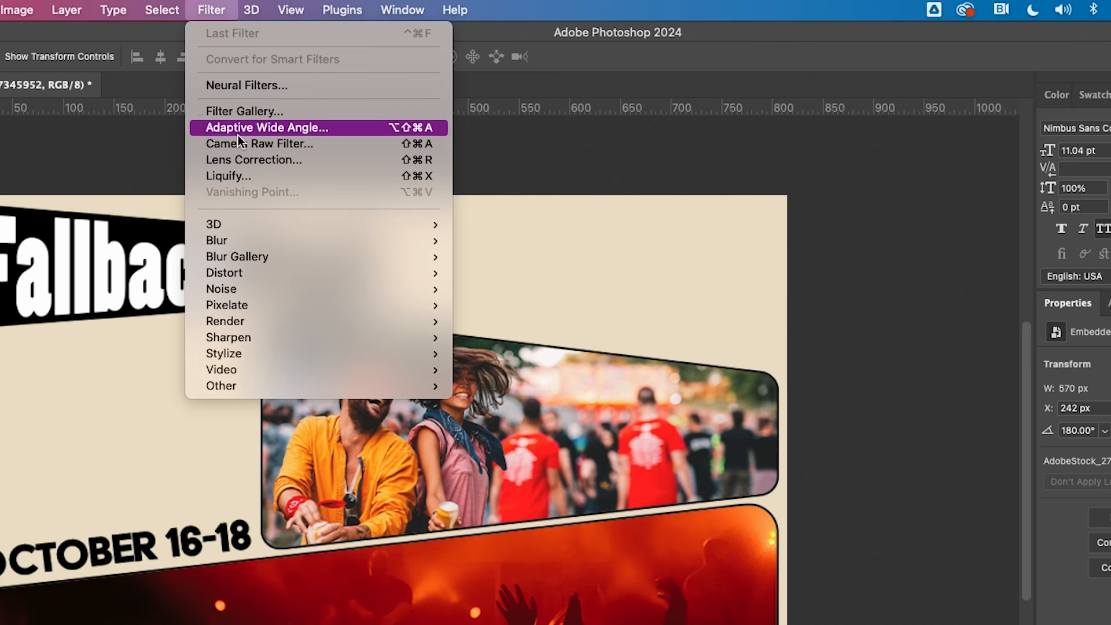
- Apply the Camera Raw Filter to the upper photo of the dancing couple and deselect all layers
left_click(240, 144)
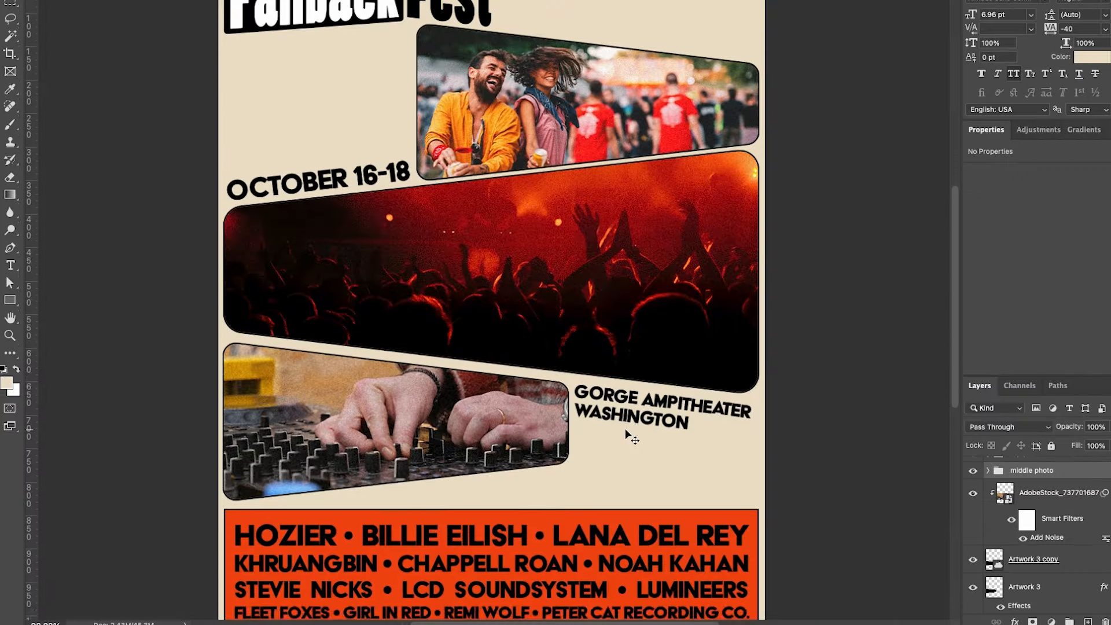
scroll(620, 439, "down", 1)
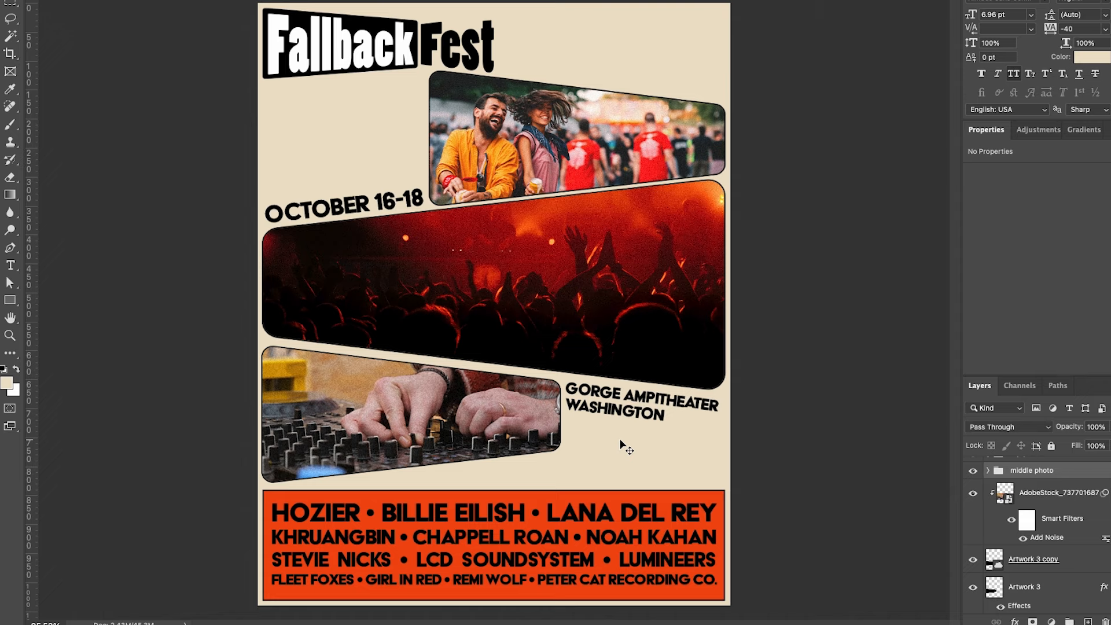
left_click(805, 424)
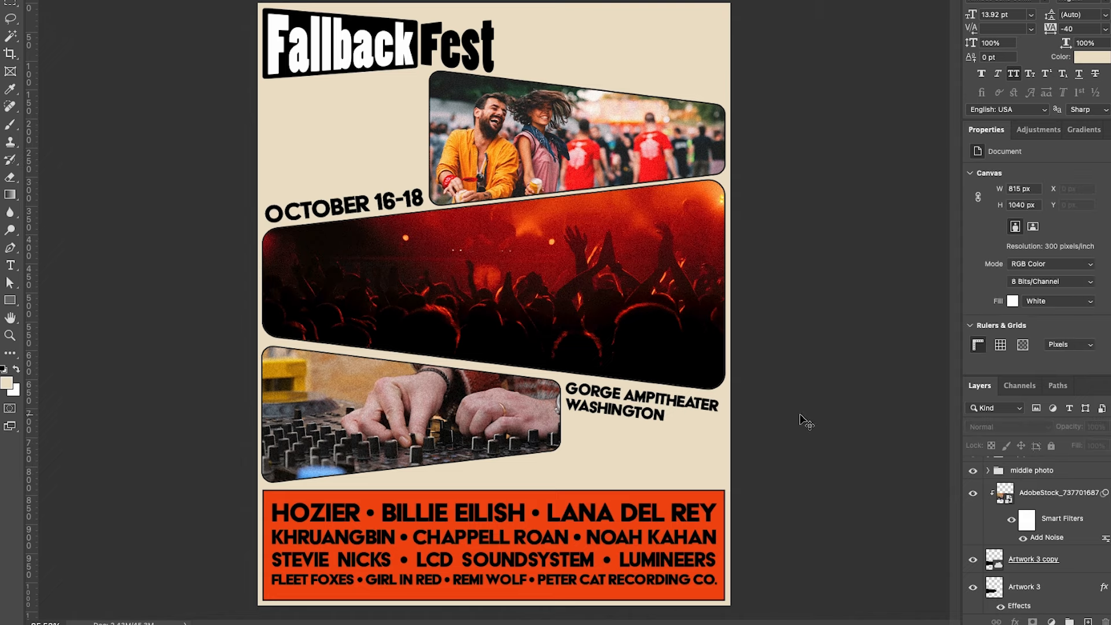